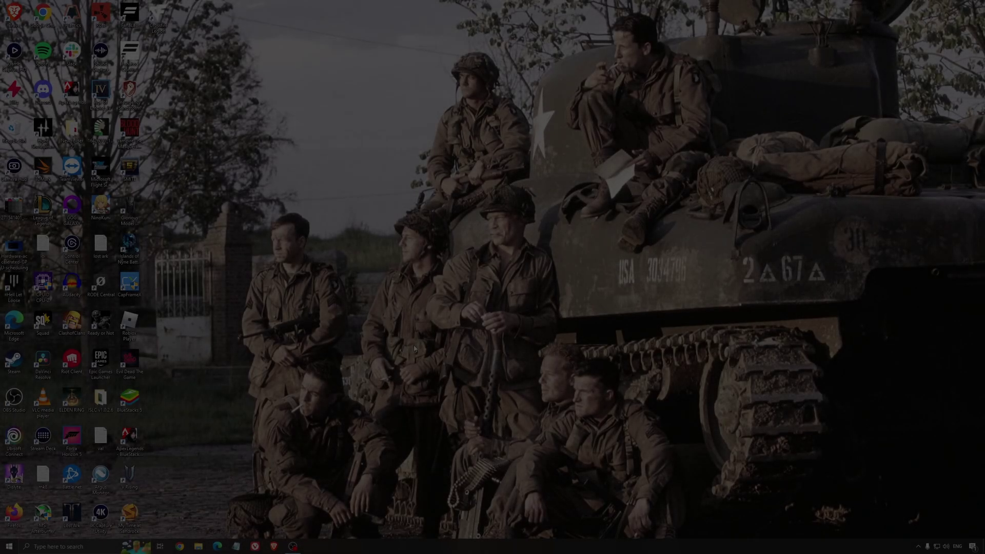
- Open the Windows Game Mode settings through a search for "game mode" and check whether Game Mode is on
{"action": "left_click", "coordinate": [87, 547]}
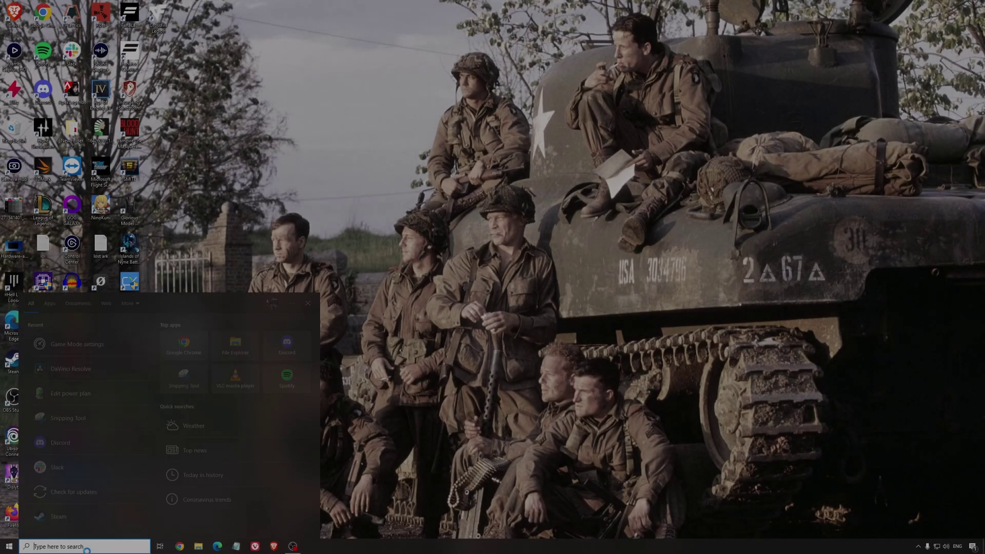
{"action": "type", "text": "game mode"}
{"action": "key", "text": "Return"}
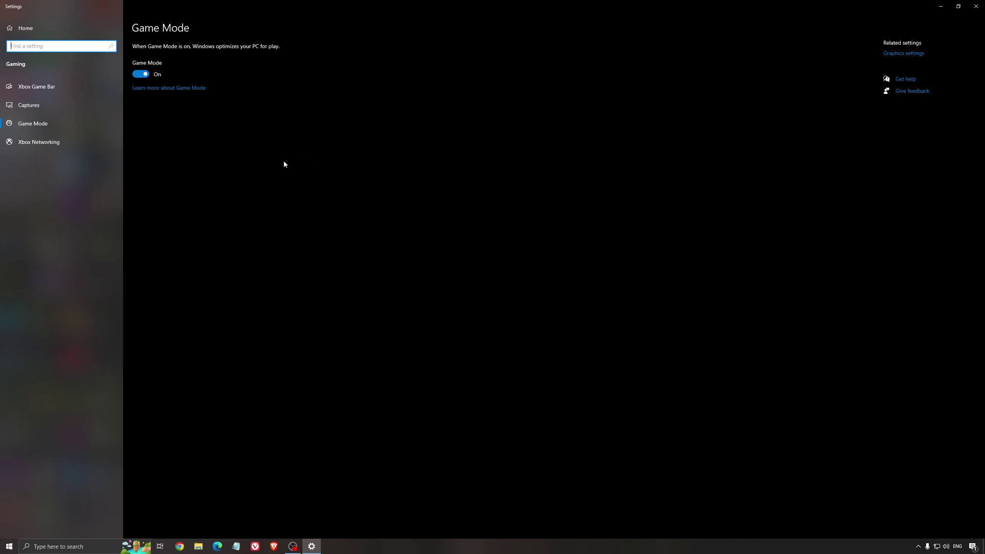
- Review the Xbox Game Bar and Captures gaming settings, and close the Settings window
{"action": "left_click", "coordinate": [64, 88]}
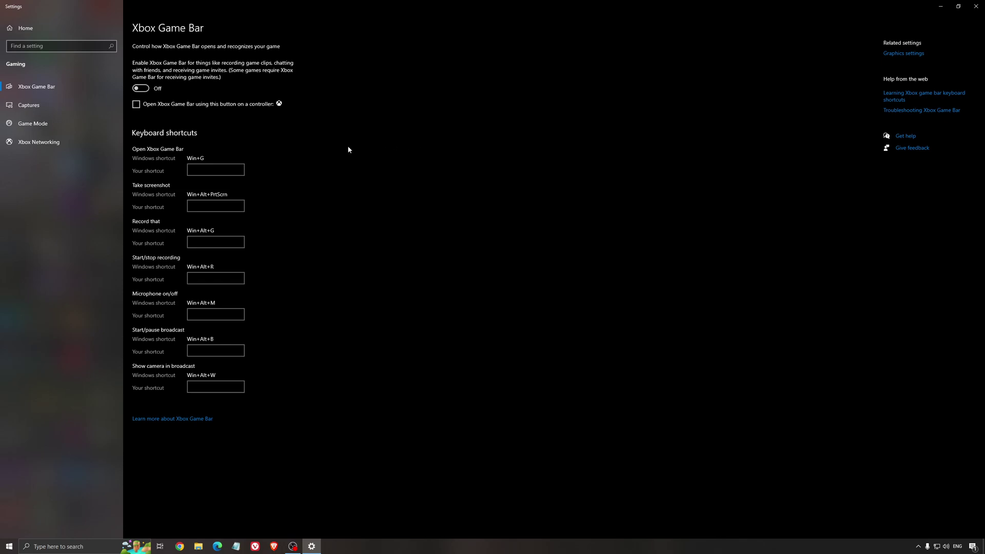
{"action": "left_click", "coordinate": [46, 105]}
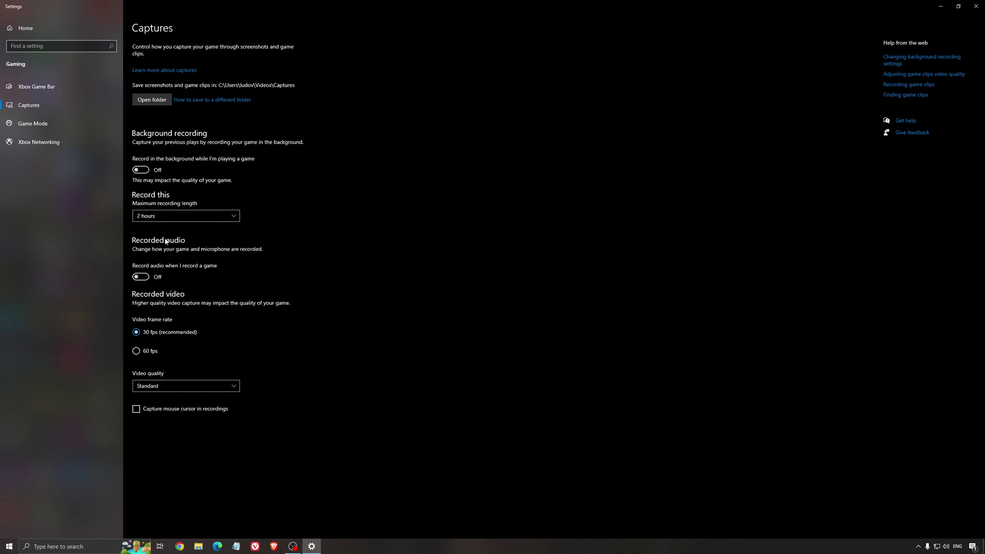
{"action": "left_click", "coordinate": [980, 5]}
- View the desktop image Hardware-accelerated-GPU-scheduling.jpg to examine the GPU scheduling setting, and close it
{"action": "double_click", "coordinate": [14, 246]}
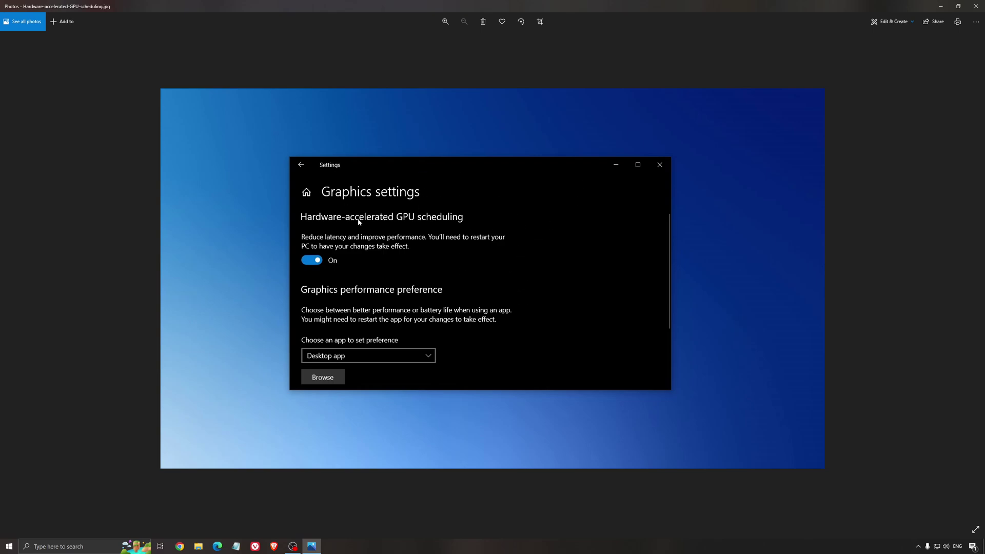
{"action": "left_click", "coordinate": [976, 6]}
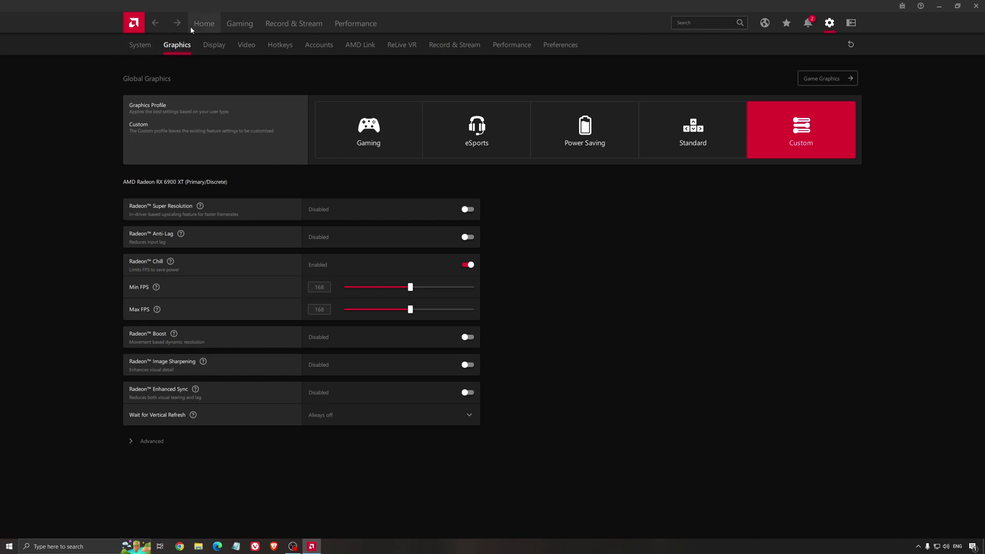
- Check for driver updates in AMD Software and open the Global Graphics settings
{"action": "left_click", "coordinate": [204, 23]}
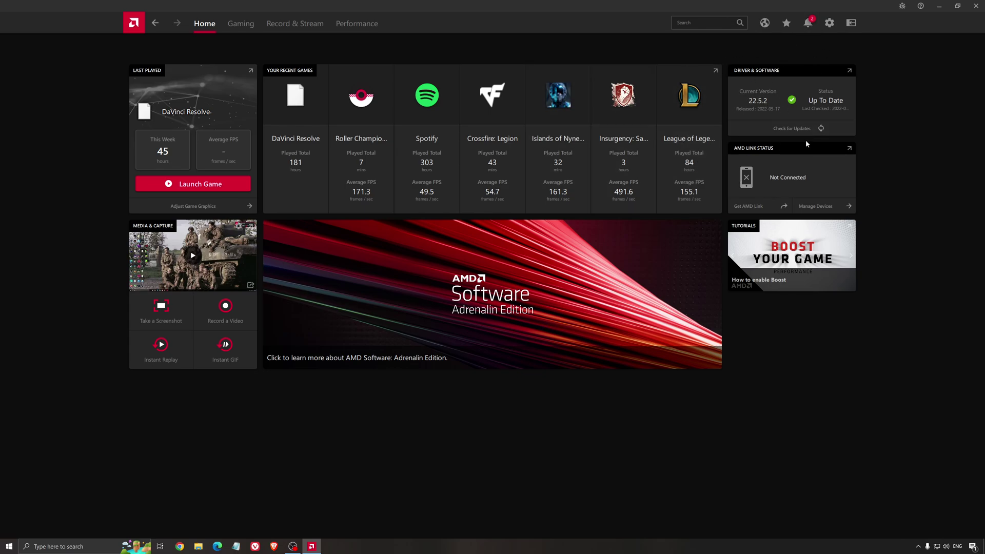
{"action": "left_click", "coordinate": [796, 129]}
{"action": "left_click", "coordinate": [248, 28]}
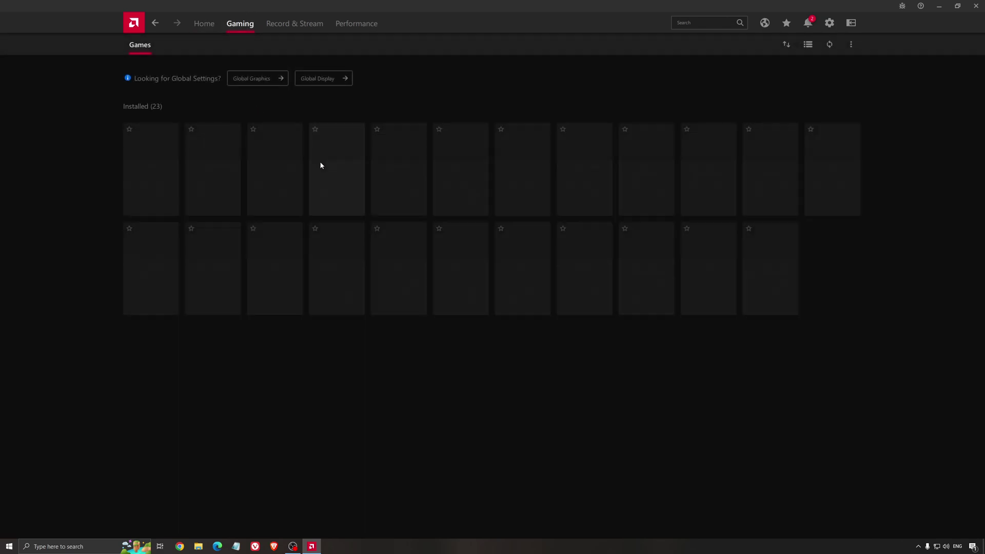
{"action": "left_click", "coordinate": [258, 80]}
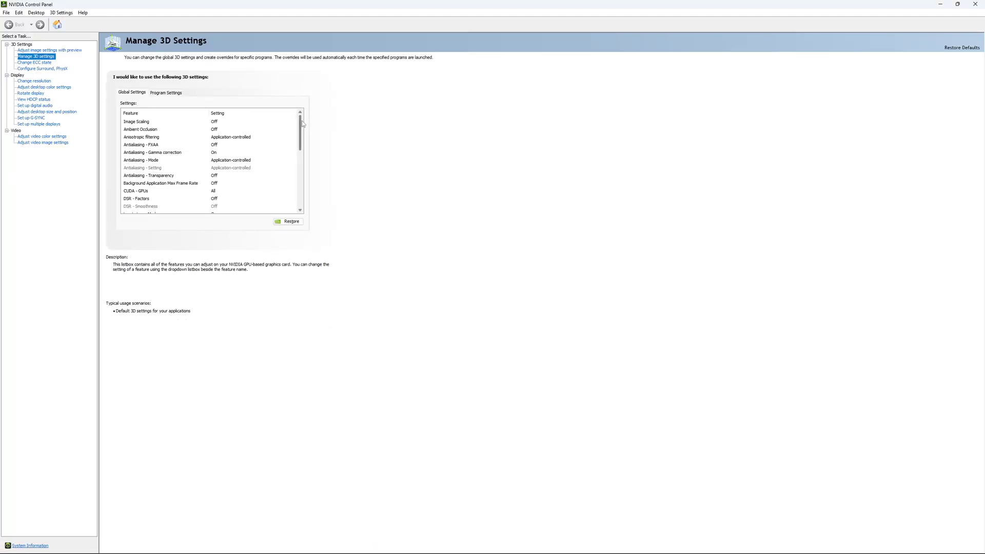
- Try a frame rate limit for Max Frame Rate in NVIDIA Control Panel's global 3D settings and set it back to Off
{"action": "left_click_drag", "start_coordinate": [302, 121], "coordinate": [303, 147]}
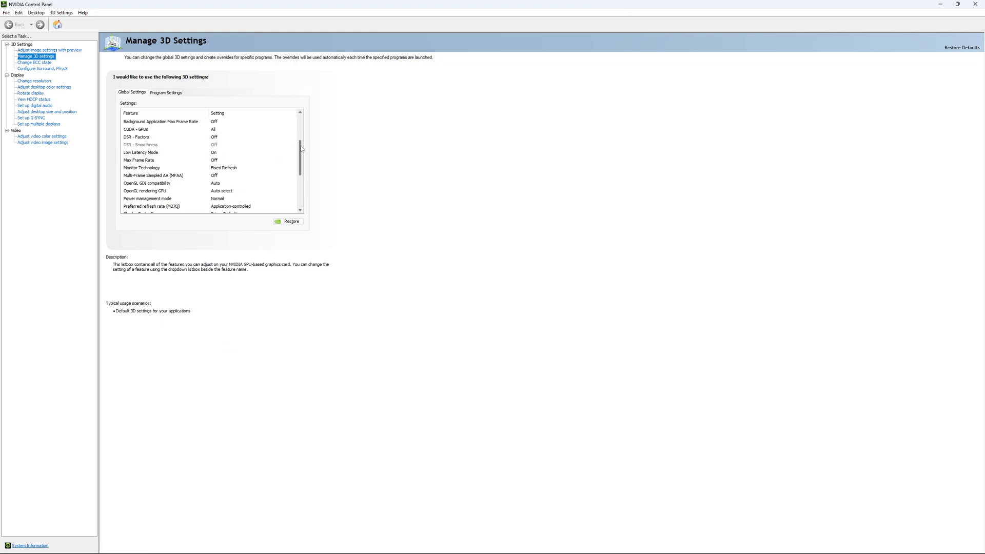
{"action": "left_click_drag", "start_coordinate": [303, 149], "coordinate": [303, 156]}
{"action": "left_click", "coordinate": [208, 145]}
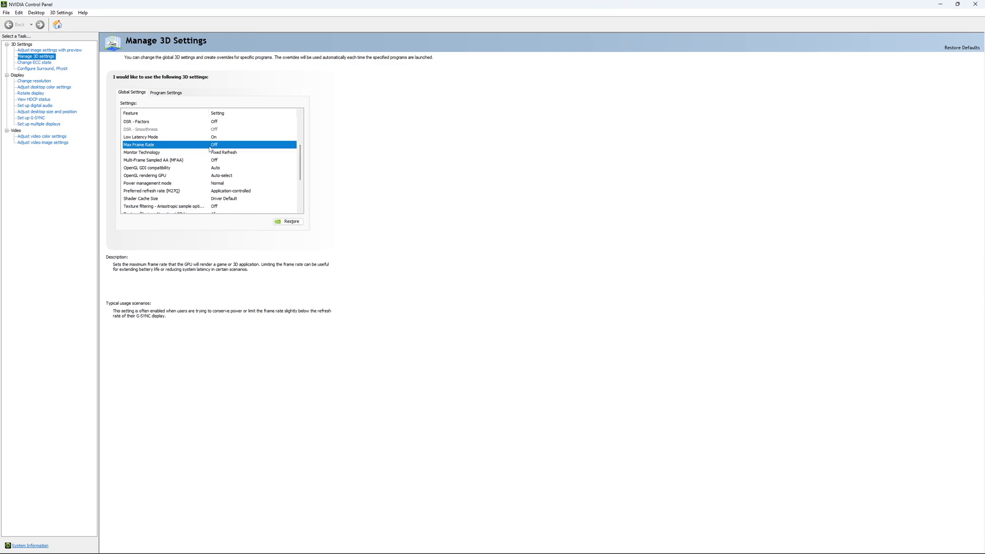
{"action": "left_click", "coordinate": [211, 146]}
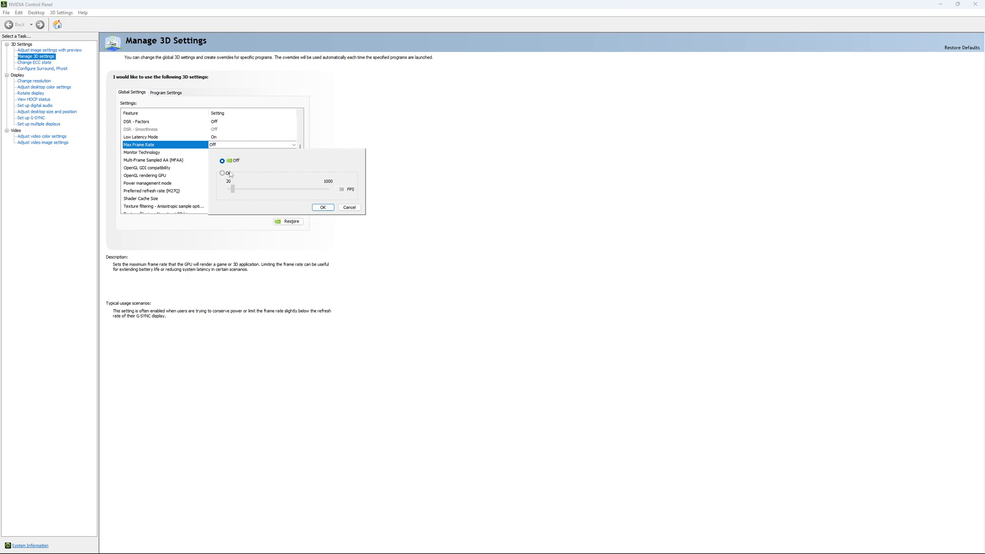
{"action": "left_click", "coordinate": [223, 174]}
{"action": "left_click_drag", "start_coordinate": [233, 189], "coordinate": [236, 191]}
{"action": "left_click_drag", "start_coordinate": [244, 191], "coordinate": [245, 191]}
{"action": "left_click", "coordinate": [222, 161]}
{"action": "left_click", "coordinate": [322, 206]}
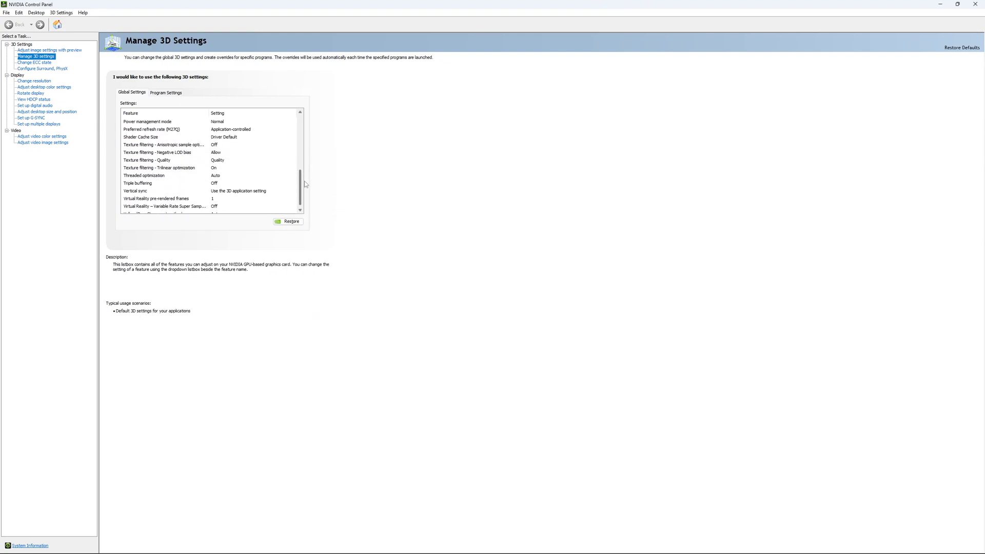
- Open the ECC state page and check the ECC option of the NVIDIA GeForce RTX 4090
{"action": "left_click", "coordinate": [38, 62]}
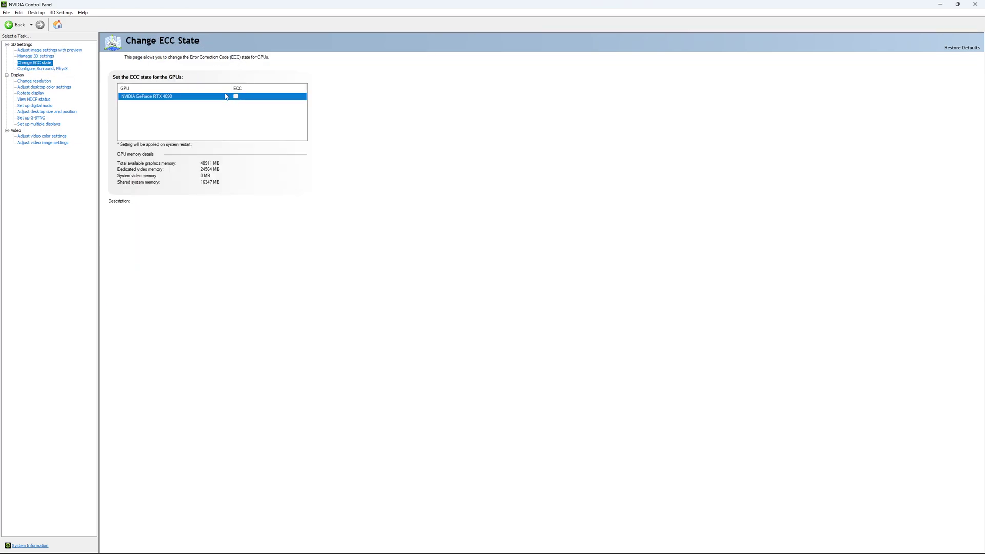
{"action": "mouse_move", "coordinate": [255, 99]}
- Review the refresh rates available for the M27Q display in the resolution settings, and open the G-SYNC setup
{"action": "left_click", "coordinate": [27, 82]}
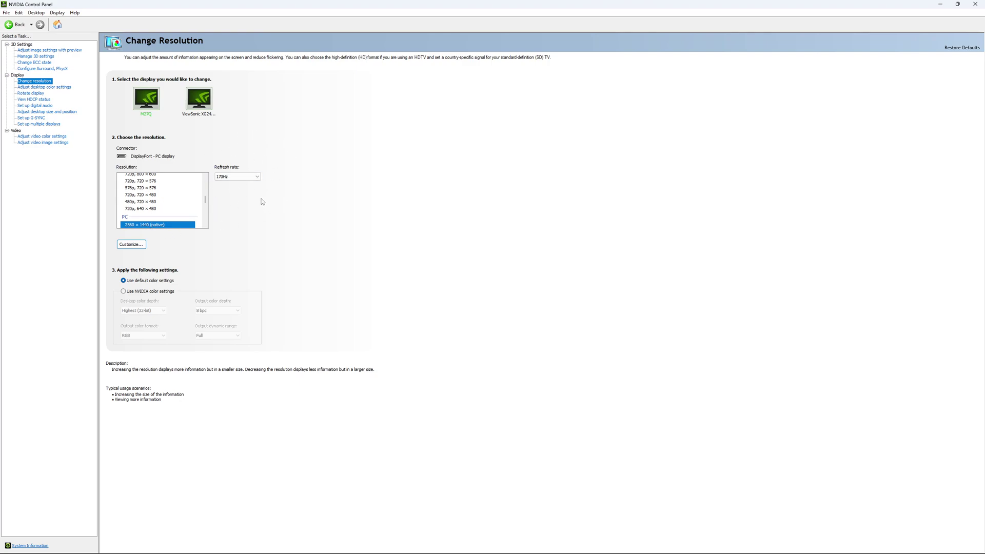
{"action": "left_click", "coordinate": [242, 179]}
{"action": "left_click", "coordinate": [242, 183]}
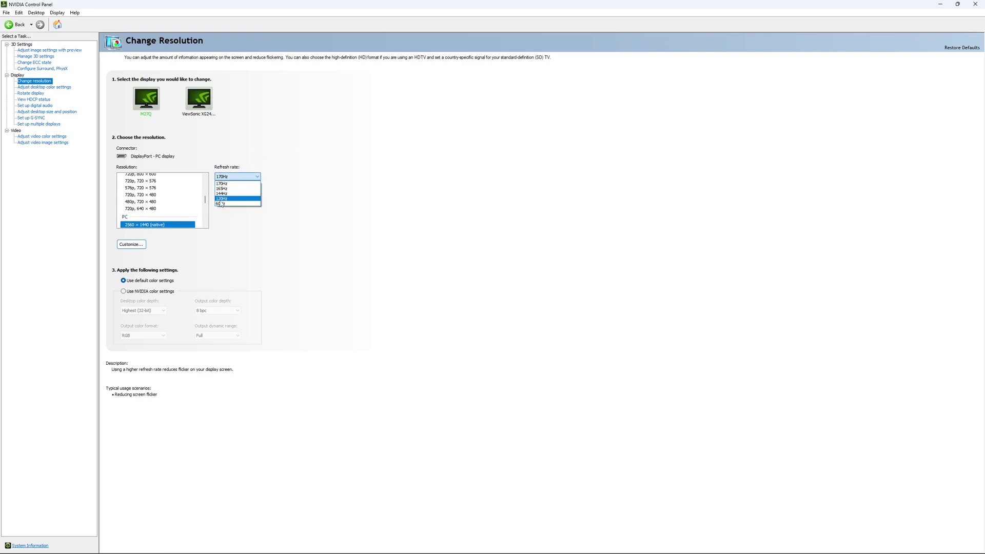
{"action": "left_click", "coordinate": [246, 174]}
{"action": "left_click", "coordinate": [237, 174]}
{"action": "left_click", "coordinate": [351, 179]}
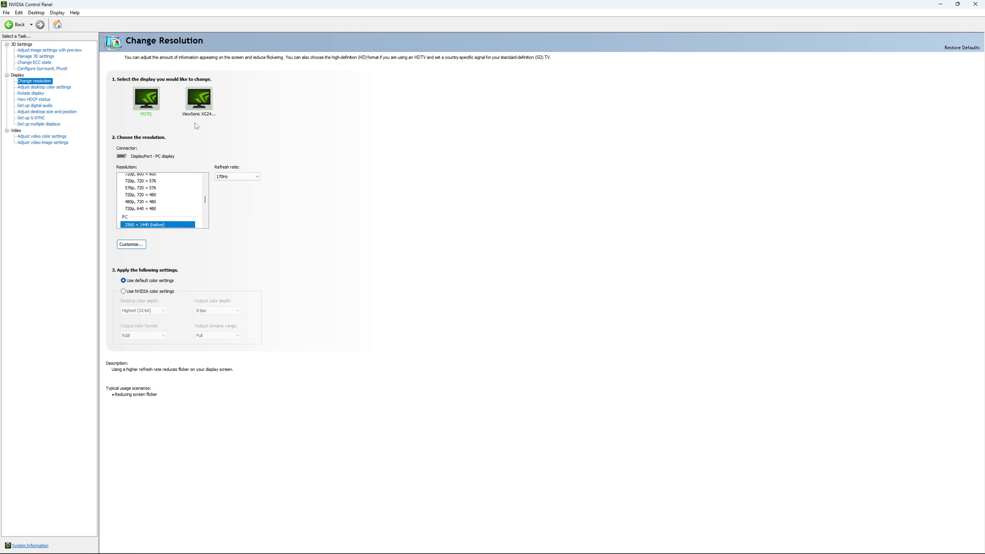
{"action": "left_click", "coordinate": [33, 119]}
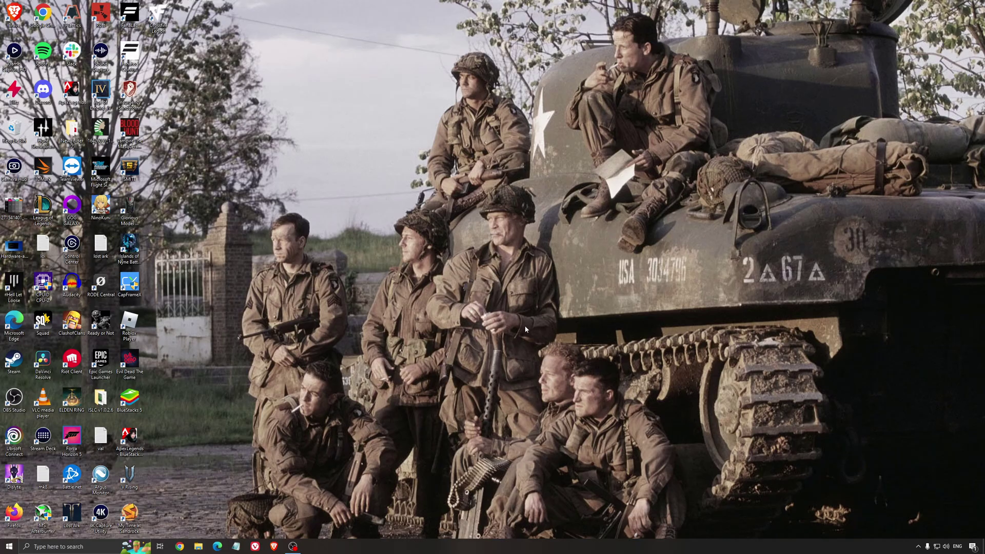
- Open the Windows Power Options, check which power plan is selected, and close the window
{"action": "left_click", "coordinate": [95, 547]}
{"action": "type", "text": "nvidia"}
{"action": "key", "text": "Return"}
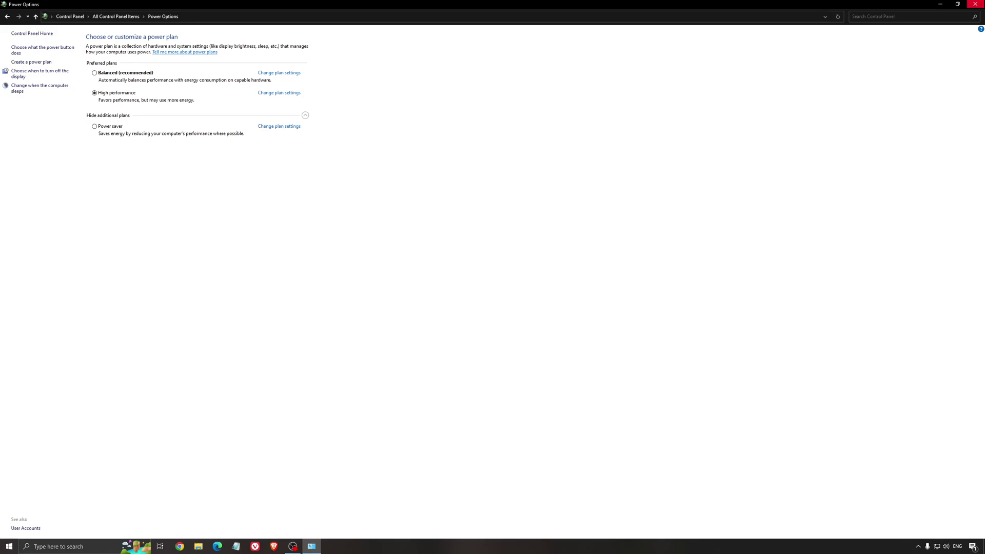
{"action": "key", "text": "alt+F4"}
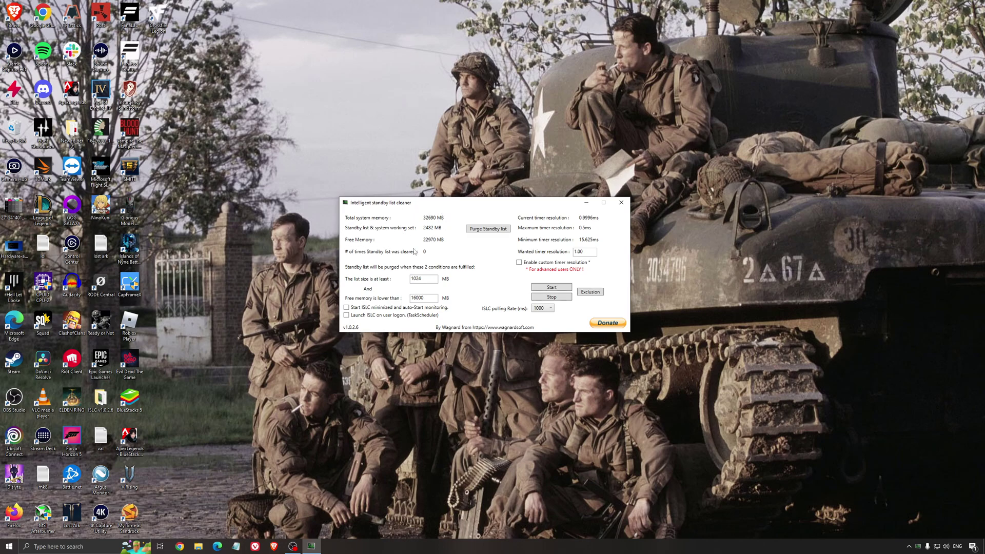
- Start standby list monitoring in Intelligent standby list cleaner and close its window
{"action": "left_click_drag", "start_coordinate": [413, 211], "coordinate": [409, 216]}
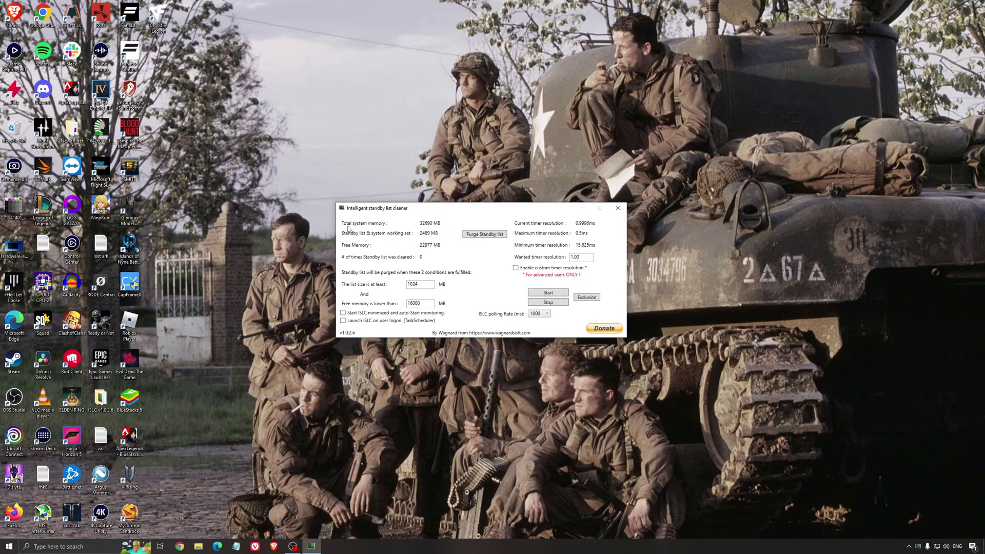
{"action": "left_click_drag", "start_coordinate": [423, 303], "coordinate": [396, 303]}
{"action": "left_click", "coordinate": [548, 293]}
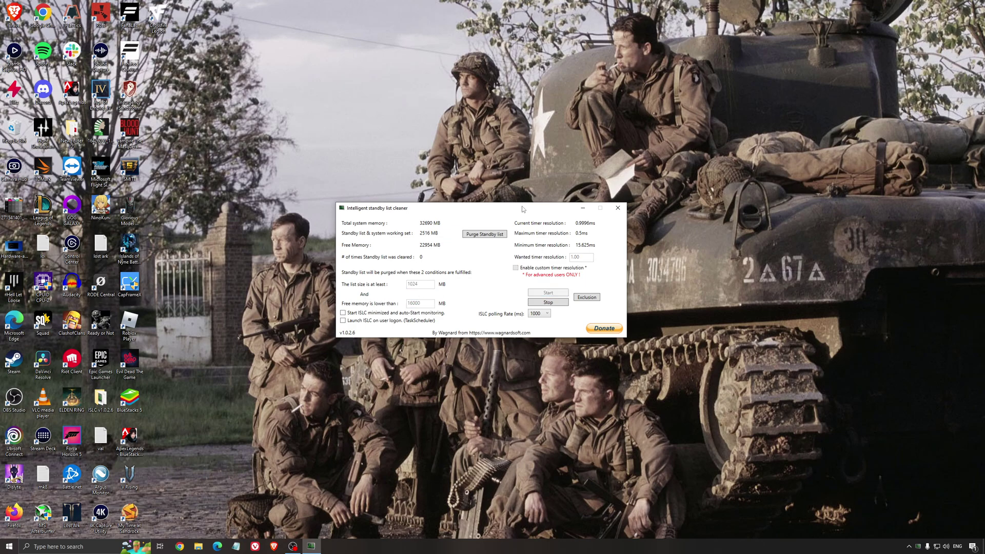
{"action": "left_click_drag", "start_coordinate": [520, 208], "coordinate": [553, 208]}
{"action": "left_click", "coordinate": [615, 208]}
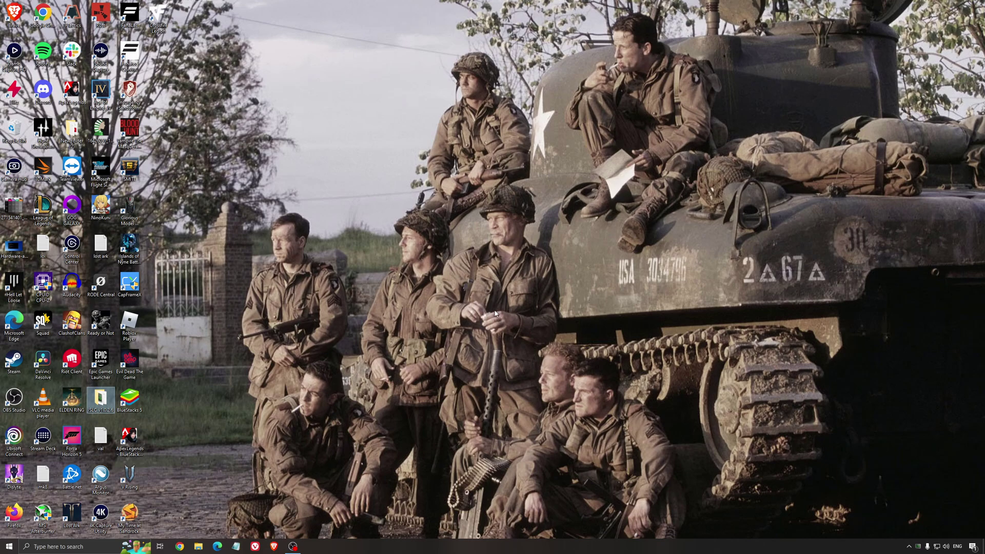
- Open the settings of Apex Legends and review the Gameplay options, including Usage Sharing and Performance Display
{"action": "left_click", "coordinate": [477, 279]}
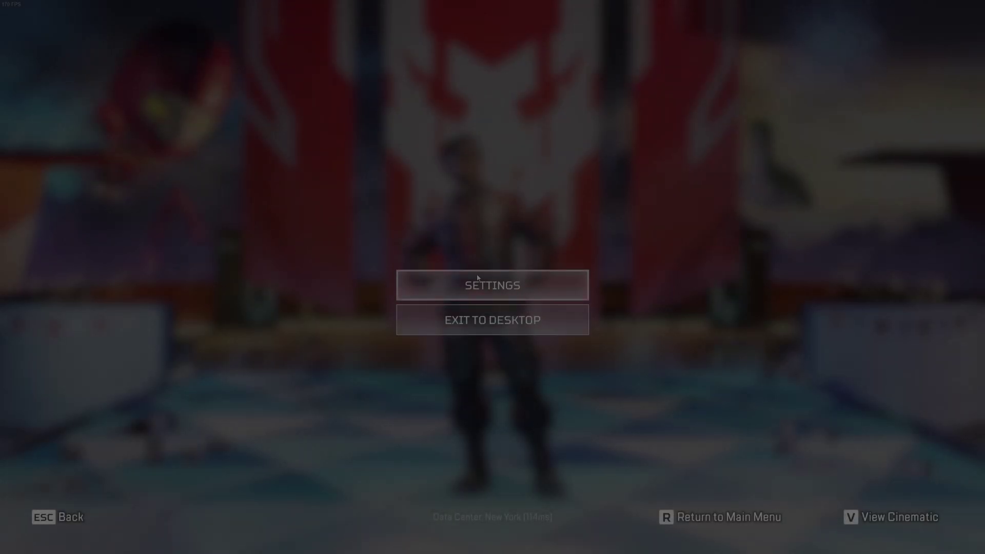
{"action": "left_click", "coordinate": [478, 280]}
{"action": "left_click", "coordinate": [261, 23]}
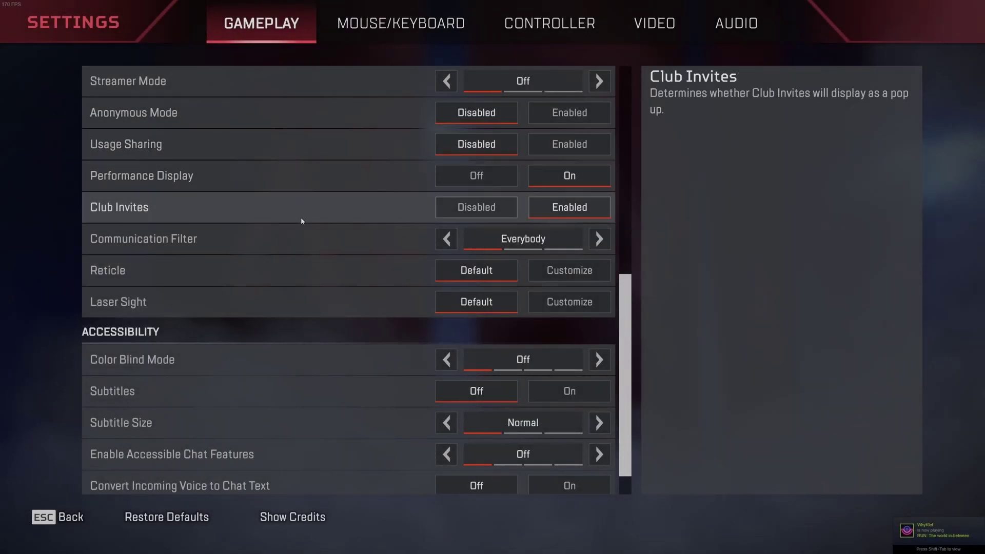
{"action": "scroll", "coordinate": [318, 226], "scroll_direction": "down", "scroll_amount": 1}
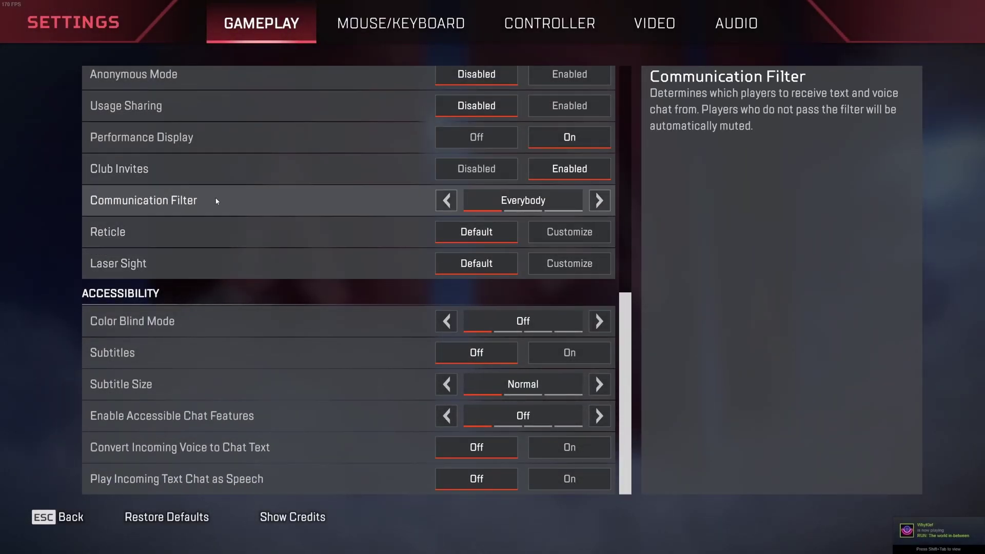
{"action": "scroll", "coordinate": [218, 205], "scroll_direction": "up", "scroll_amount": 3}
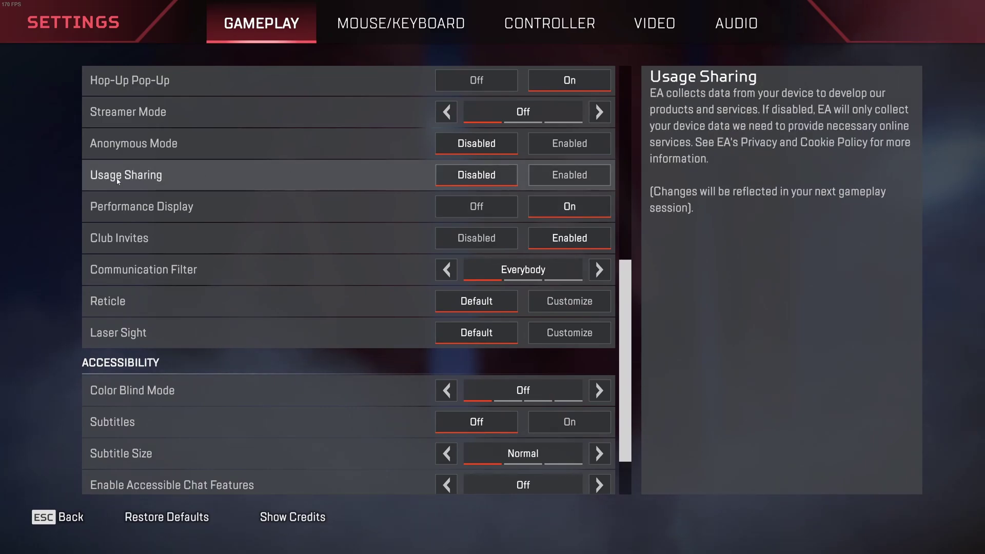
- Open the game's video settings and examine the display options and the advanced section
{"action": "left_click", "coordinate": [654, 23]}
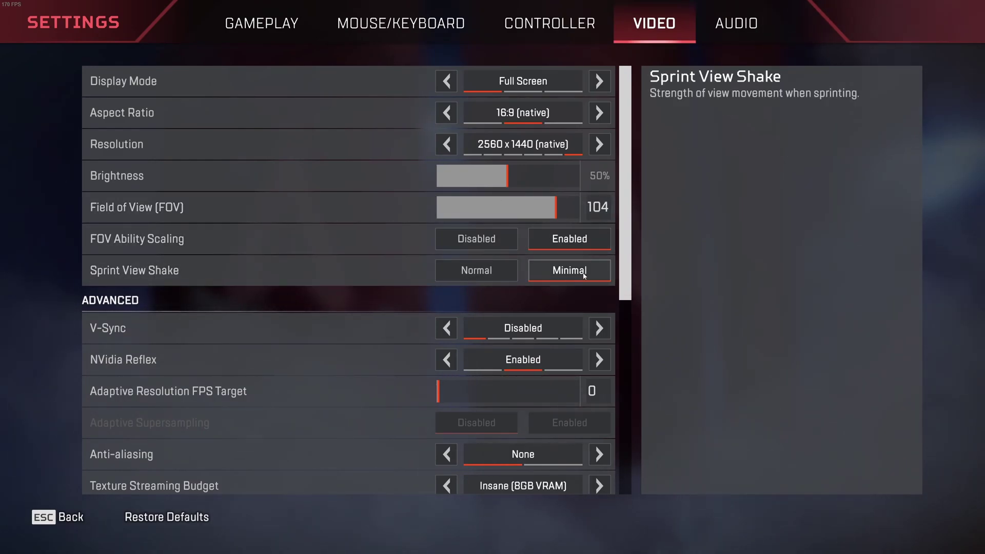
{"action": "scroll", "coordinate": [337, 270], "scroll_direction": "down", "scroll_amount": 5}
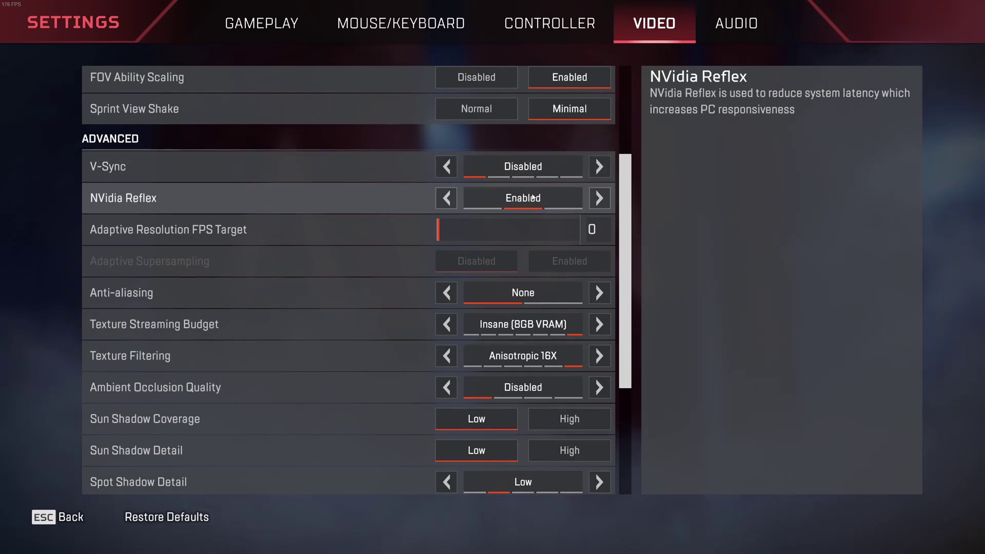
- Try NVidia Reflex at Enabled + Boost and anti-aliasing at TSAA, returning them to Enabled and None
{"action": "left_click", "coordinate": [600, 200]}
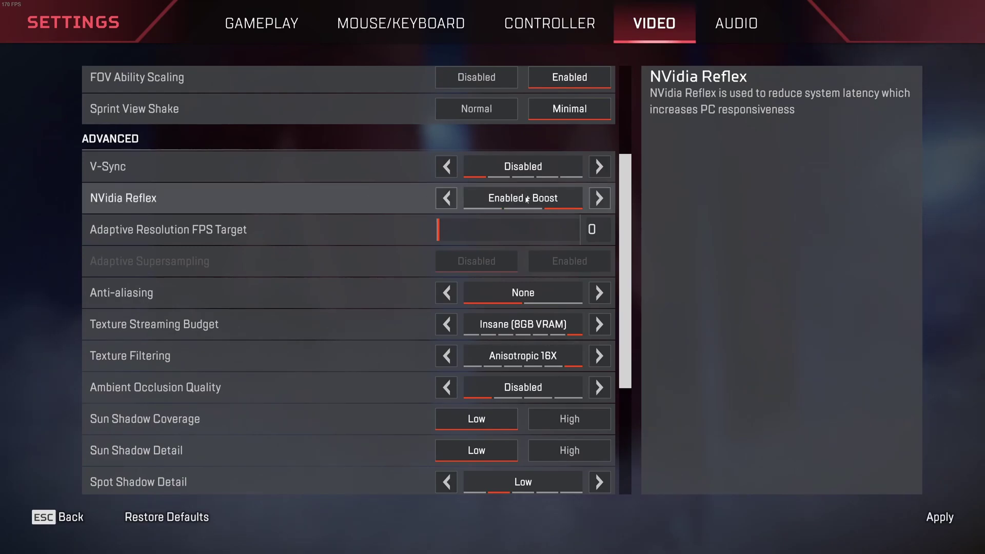
{"action": "left_click", "coordinate": [446, 198]}
{"action": "scroll", "coordinate": [246, 251], "scroll_direction": "down", "scroll_amount": 2}
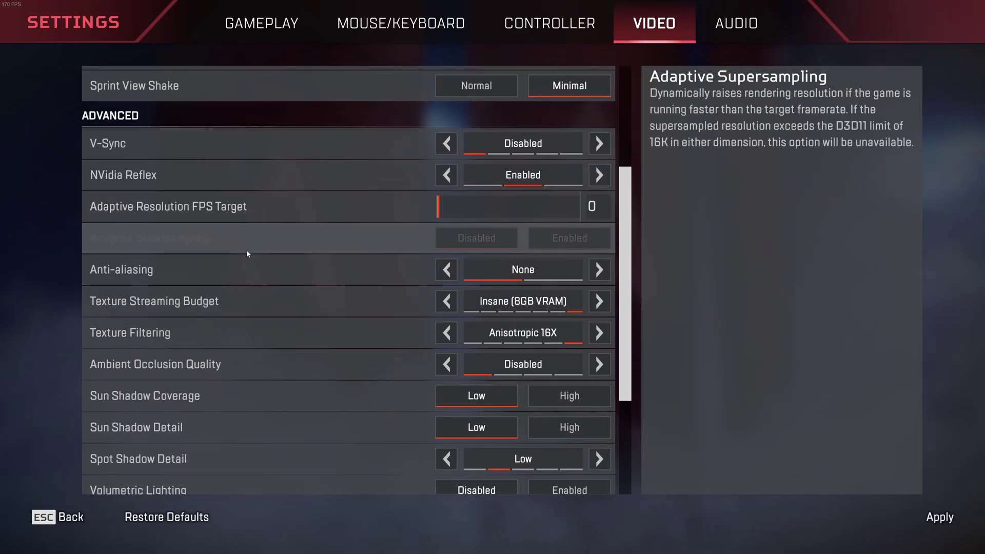
{"action": "scroll", "coordinate": [260, 189], "scroll_direction": "down", "scroll_amount": 3}
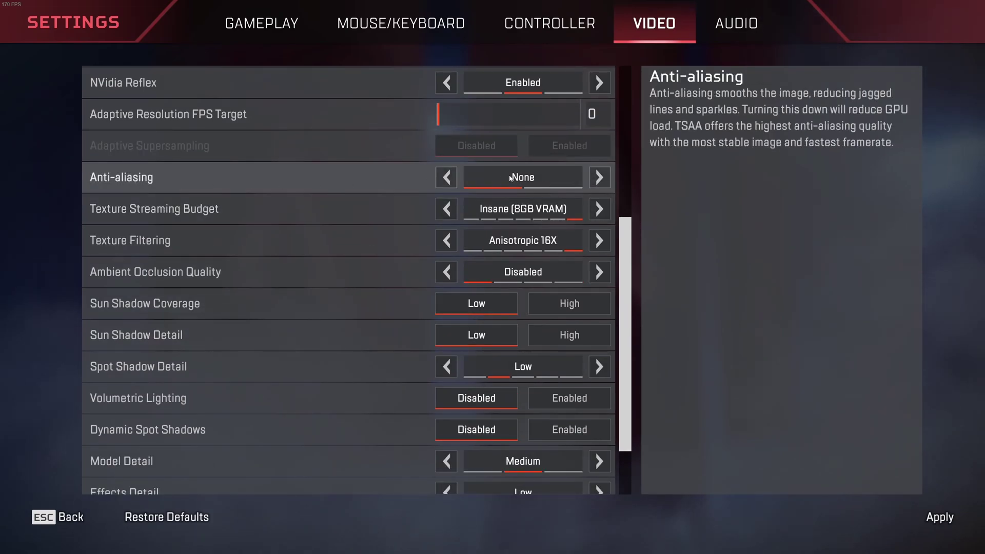
{"action": "left_click", "coordinate": [536, 183]}
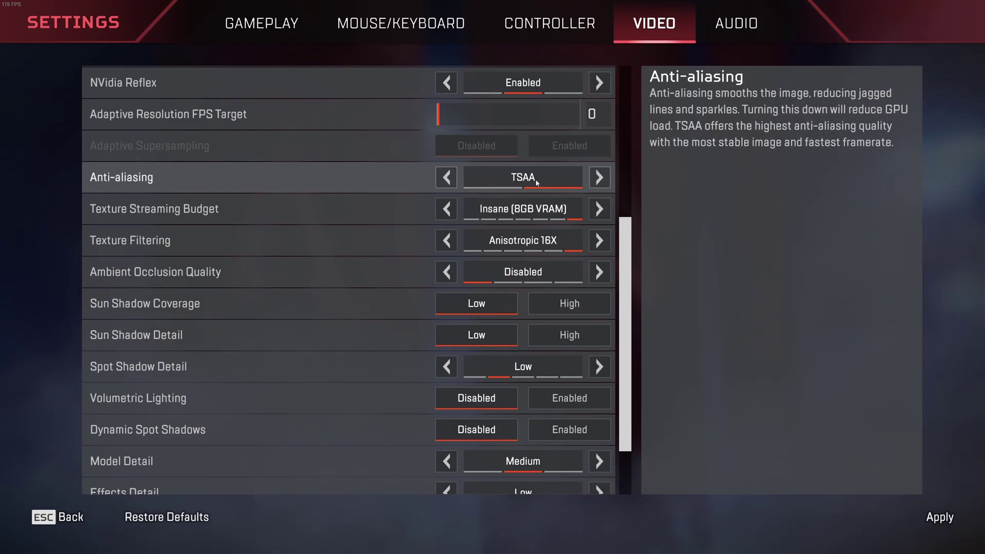
{"action": "left_click", "coordinate": [517, 177]}
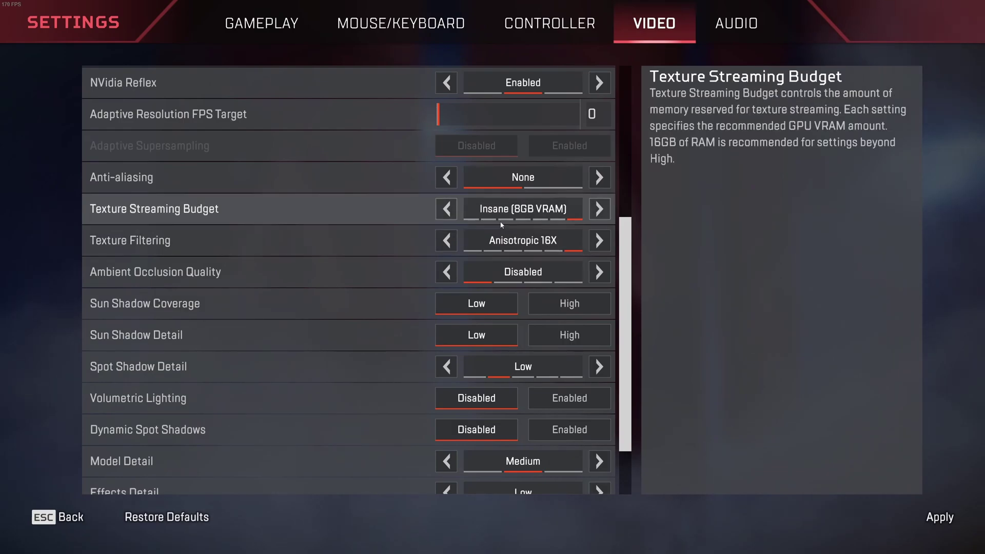
- Set the Texture Streaming Budget to Very High (6GB VRAM)
{"action": "right_click", "coordinate": [519, 211]}
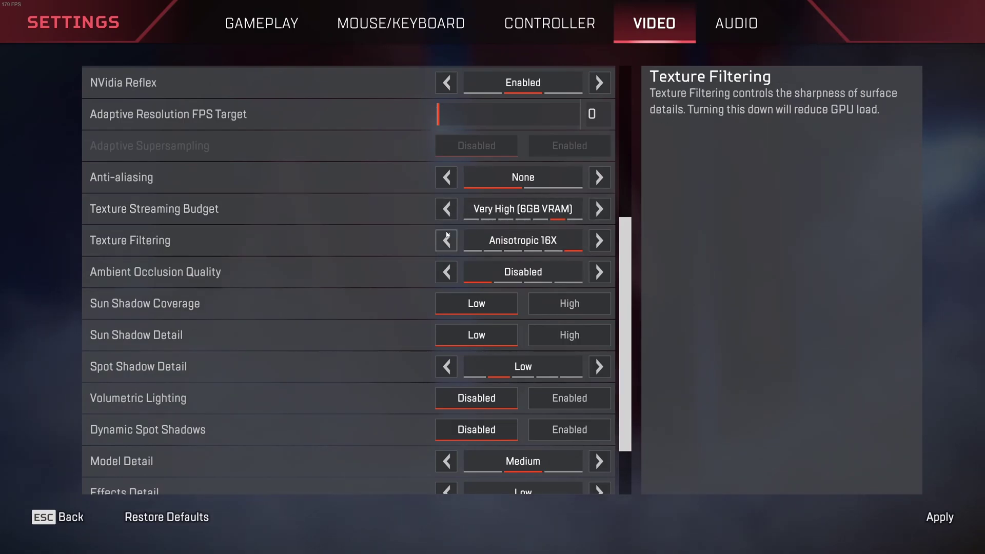
- Try lower levels of the Texture Streaming Budget and set it to Insane (8GB VRAM)
{"action": "right_click", "coordinate": [555, 244]}
{"action": "left_click", "coordinate": [446, 209]}
{"action": "left_click", "coordinate": [447, 240]}
{"action": "left_click", "coordinate": [446, 208]}
{"action": "left_click", "coordinate": [446, 241]}
{"action": "left_click", "coordinate": [447, 209]}
{"action": "left_click", "coordinate": [598, 209]}
{"action": "left_click", "coordinate": [599, 208]}
{"action": "left_click", "coordinate": [599, 208]}
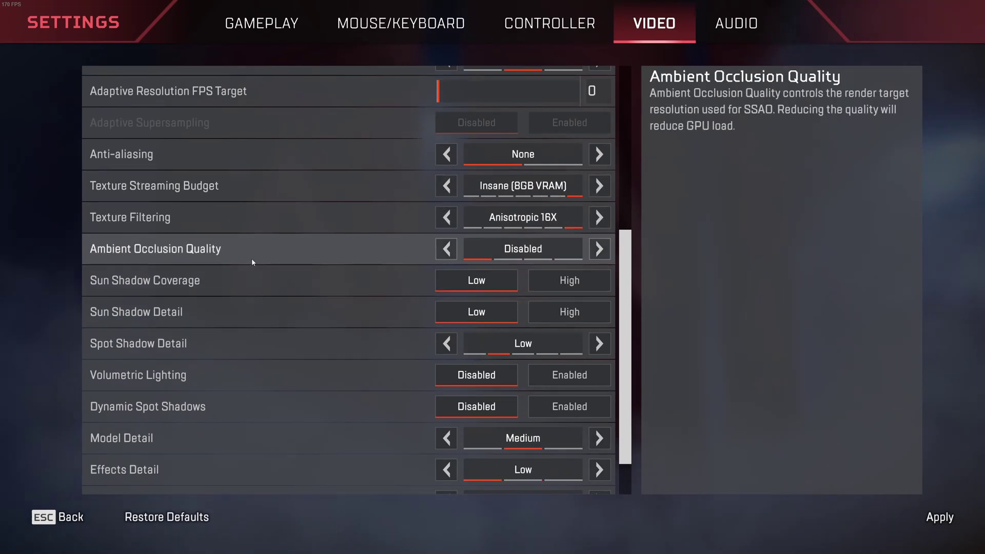
- Set Spot Shadow Detail to Disabled
{"action": "scroll", "coordinate": [251, 258], "scroll_direction": "down", "scroll_amount": 1}
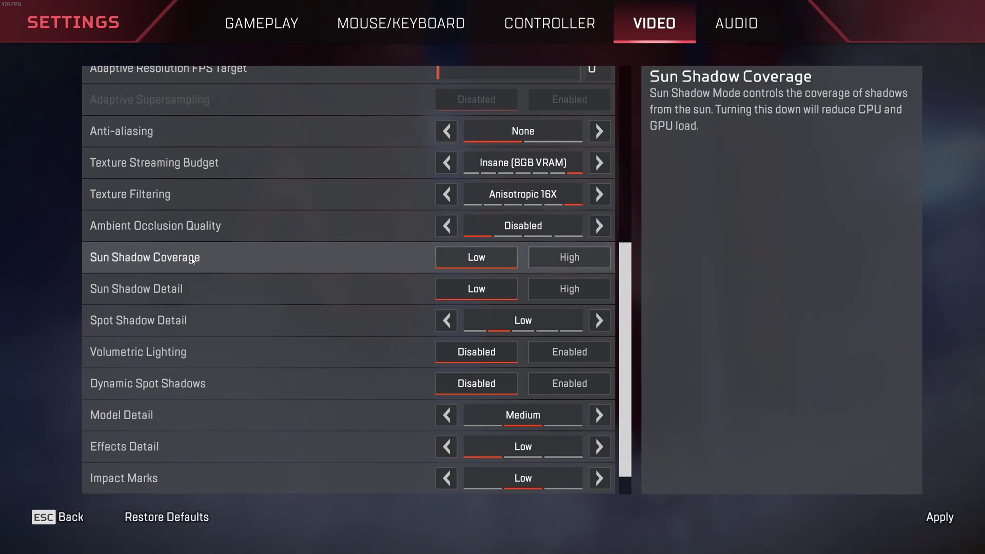
{"action": "right_click", "coordinate": [526, 331]}
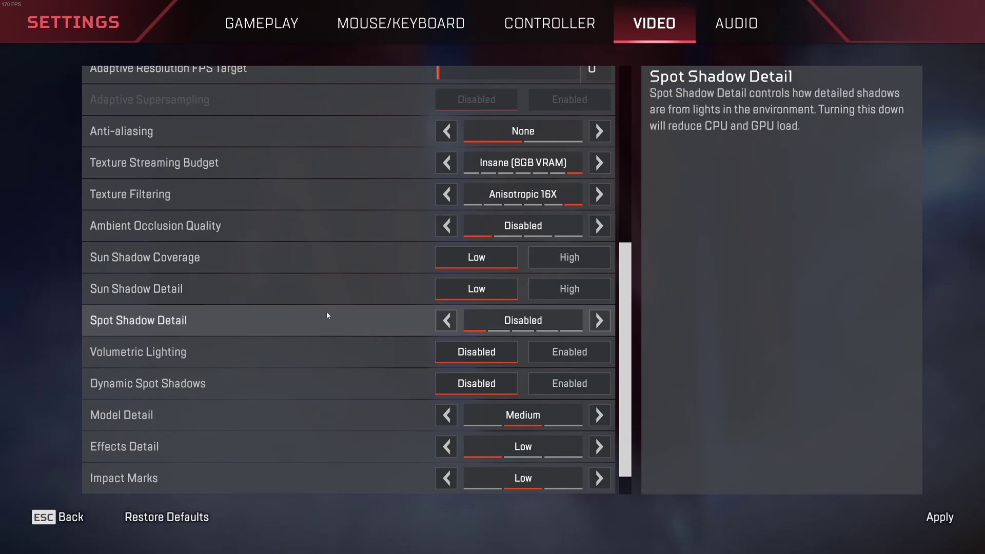
- Try Model Detail at Low and High and Ragdolls at Medium, returning them to Medium and Low
{"action": "scroll", "coordinate": [327, 315], "scroll_direction": "down", "scroll_amount": 1}
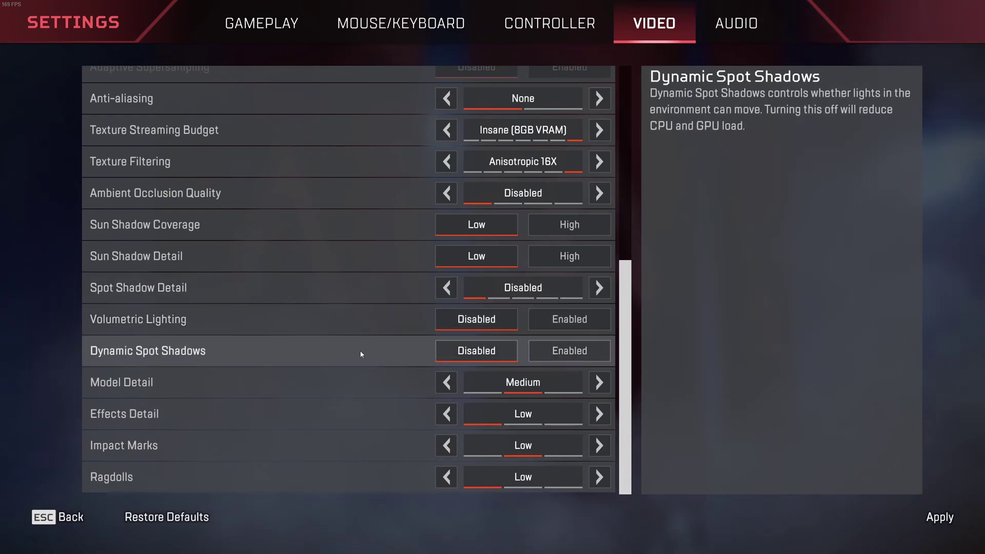
{"action": "left_click", "coordinate": [447, 383]}
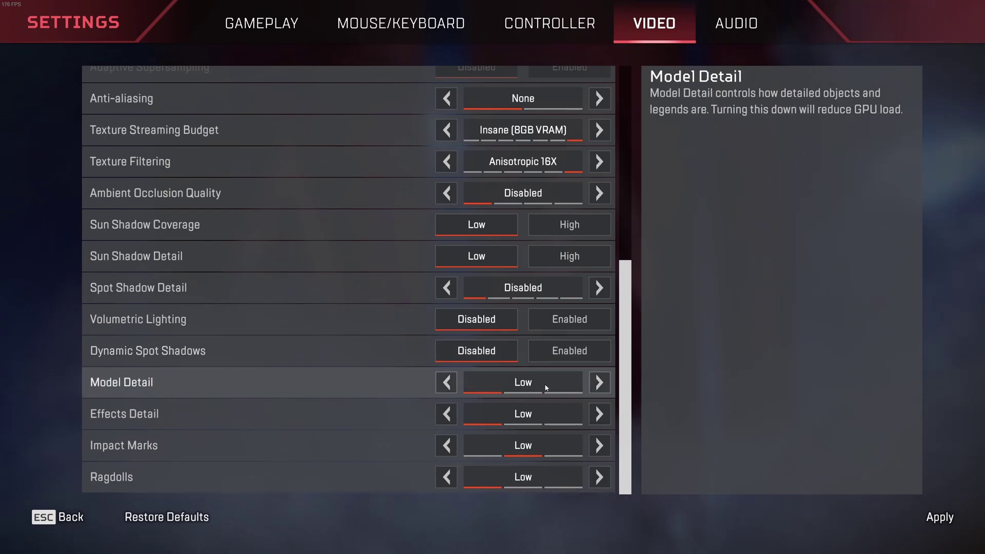
{"action": "left_click", "coordinate": [599, 383]}
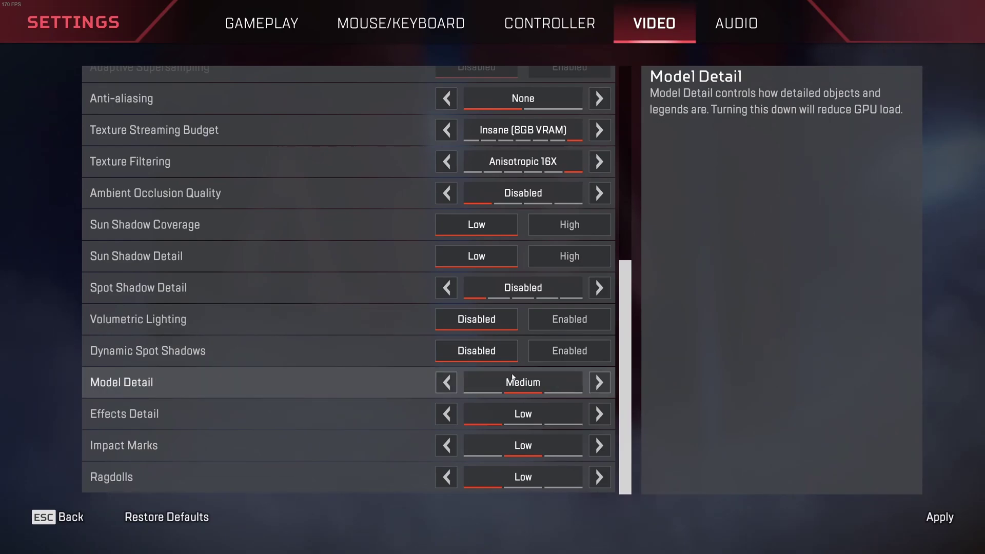
{"action": "left_click", "coordinate": [573, 383]}
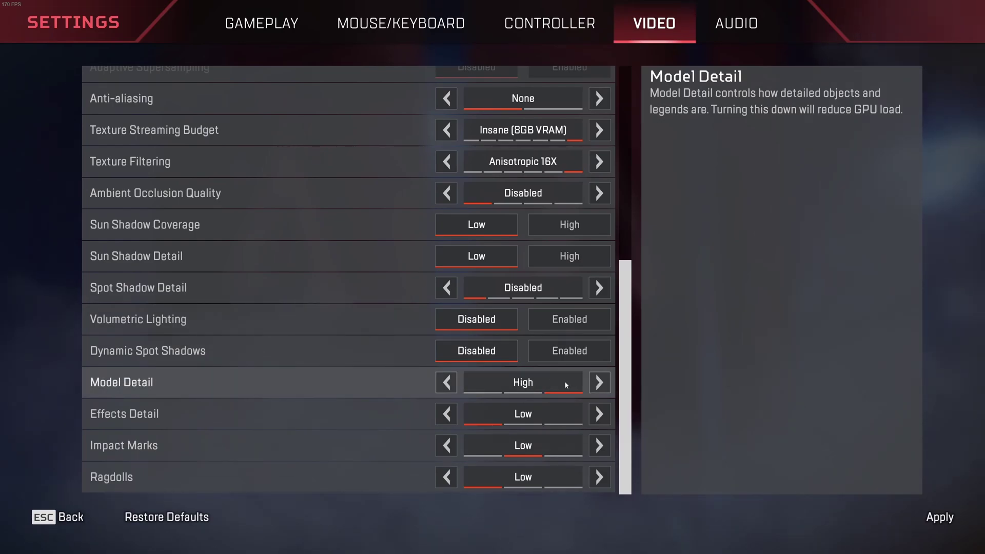
{"action": "left_click", "coordinate": [523, 385]}
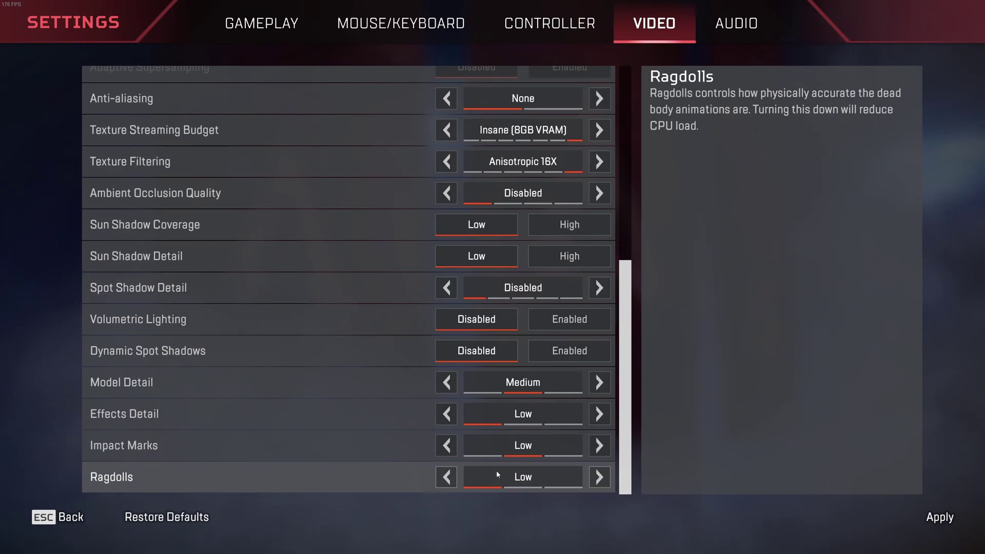
{"action": "left_click", "coordinate": [606, 480]}
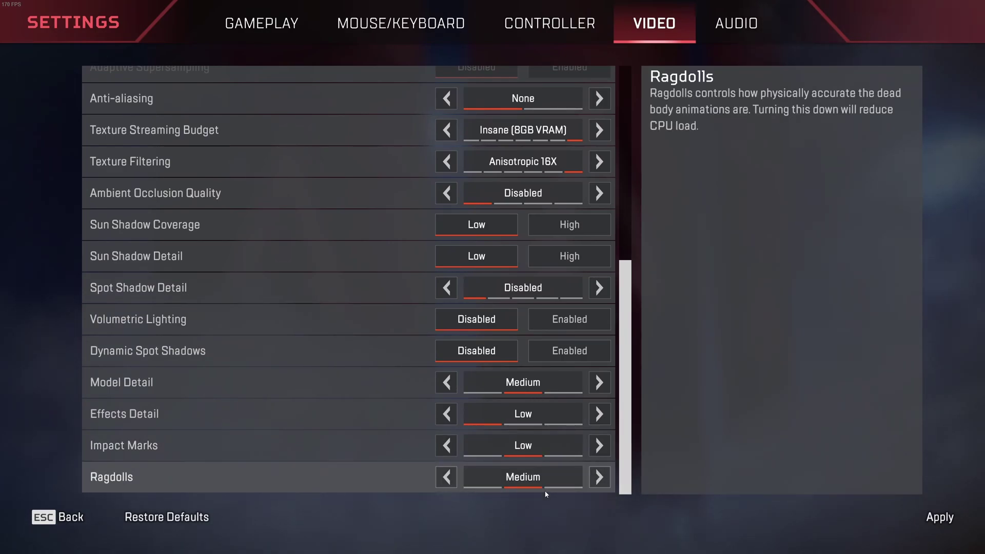
{"action": "left_click", "coordinate": [455, 482]}
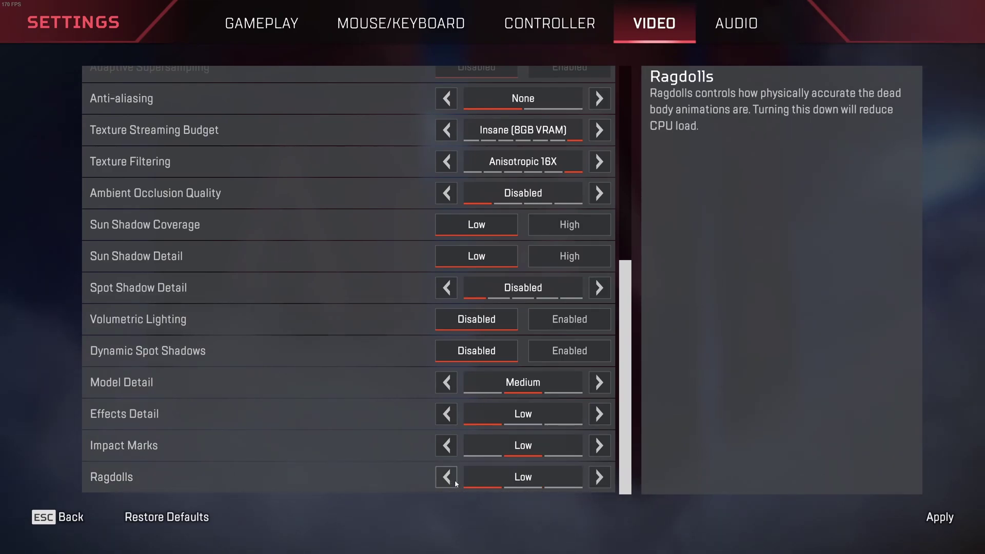
- Keep the pending video setting changes instead of discarding them, and apply them
{"action": "left_click", "coordinate": [723, 24]}
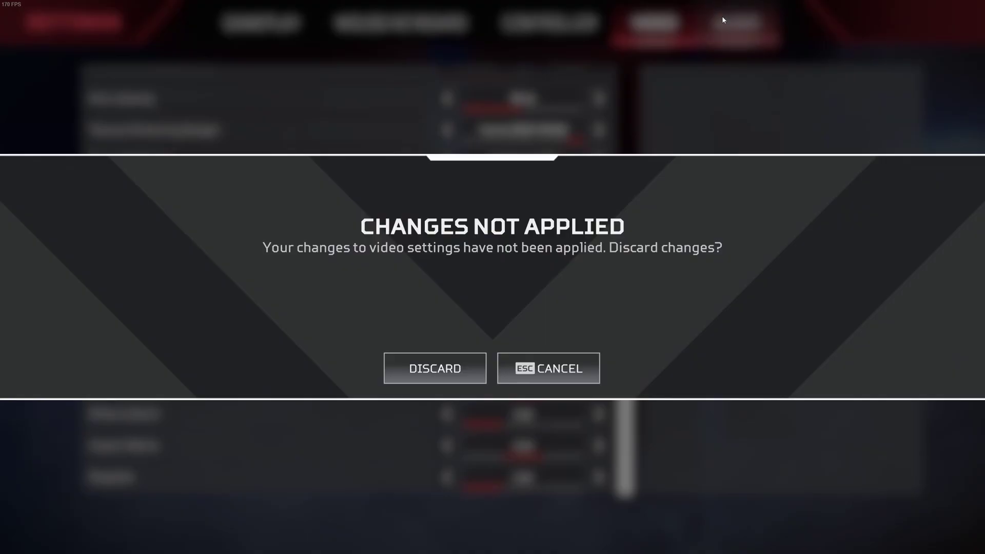
{"action": "left_click", "coordinate": [546, 364]}
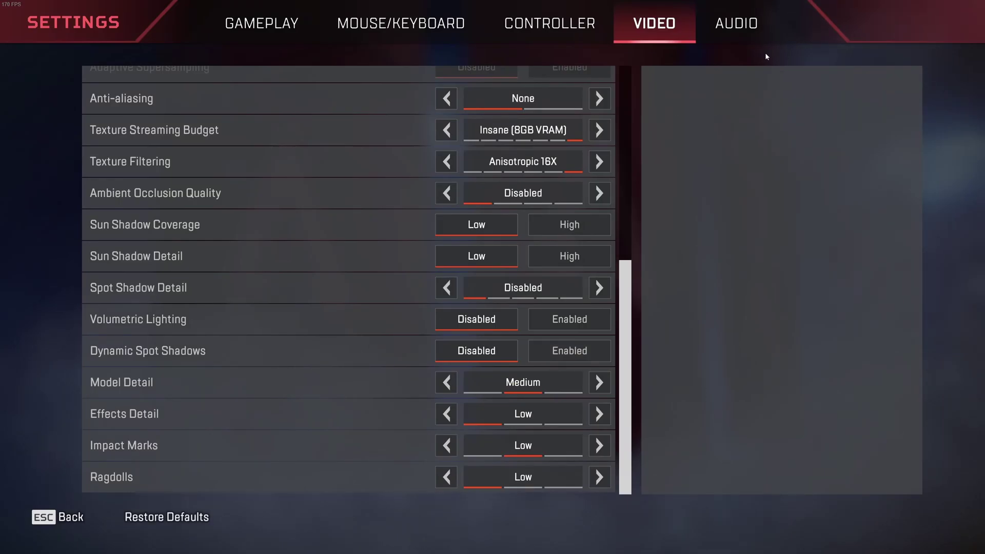
- Open the audio settings and try Output Configuration at Device Default (7.1 Surround), returning it to Stereo
{"action": "left_click", "coordinate": [737, 23]}
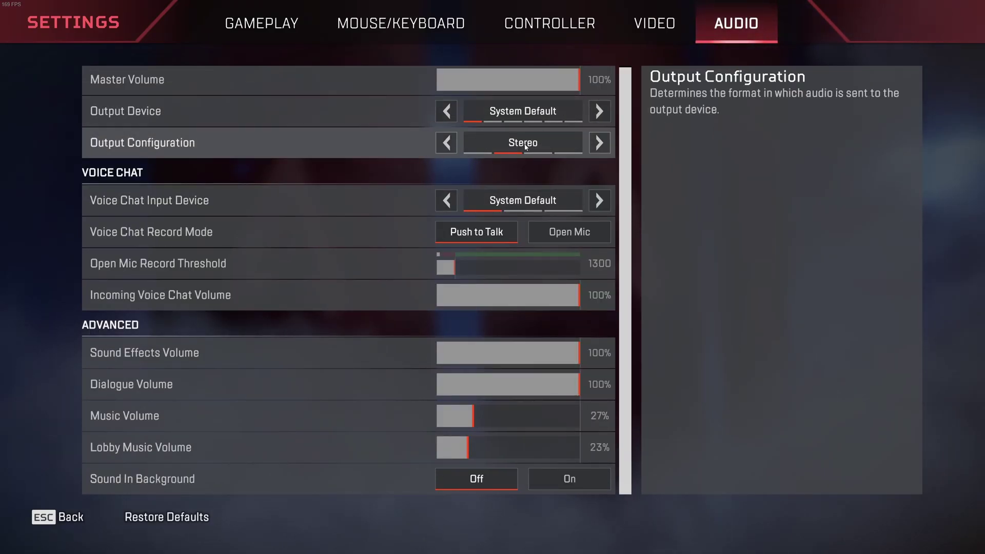
{"action": "left_click", "coordinate": [446, 143]}
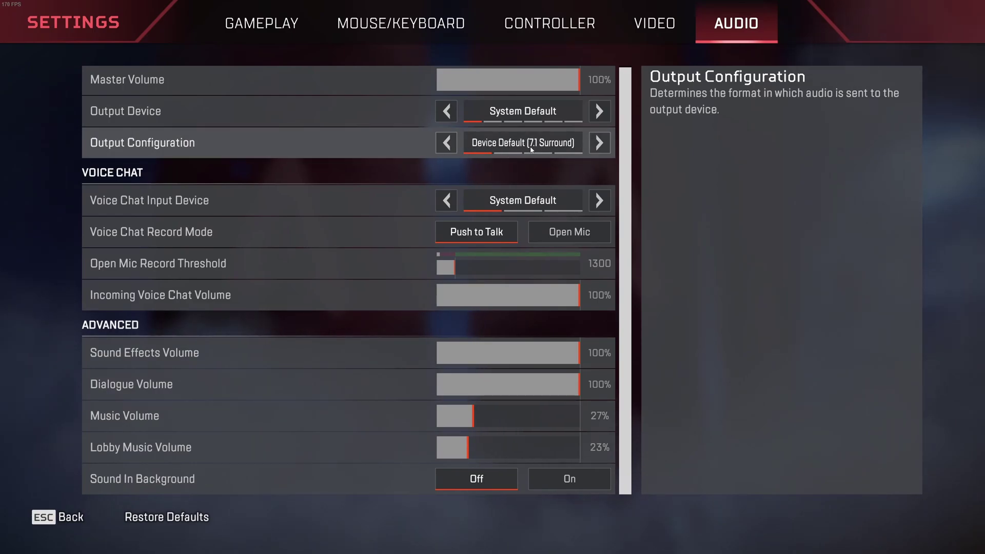
{"action": "left_click", "coordinate": [600, 148]}
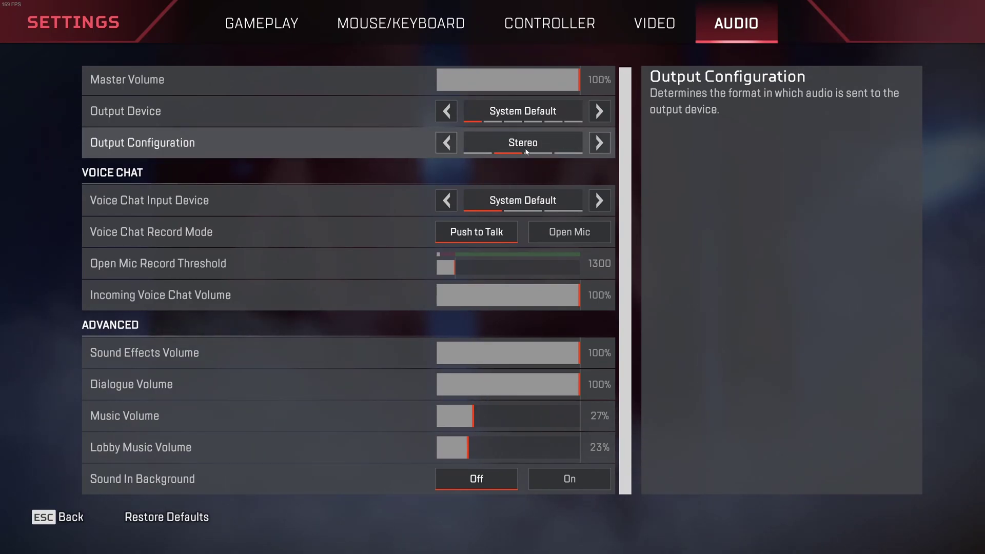